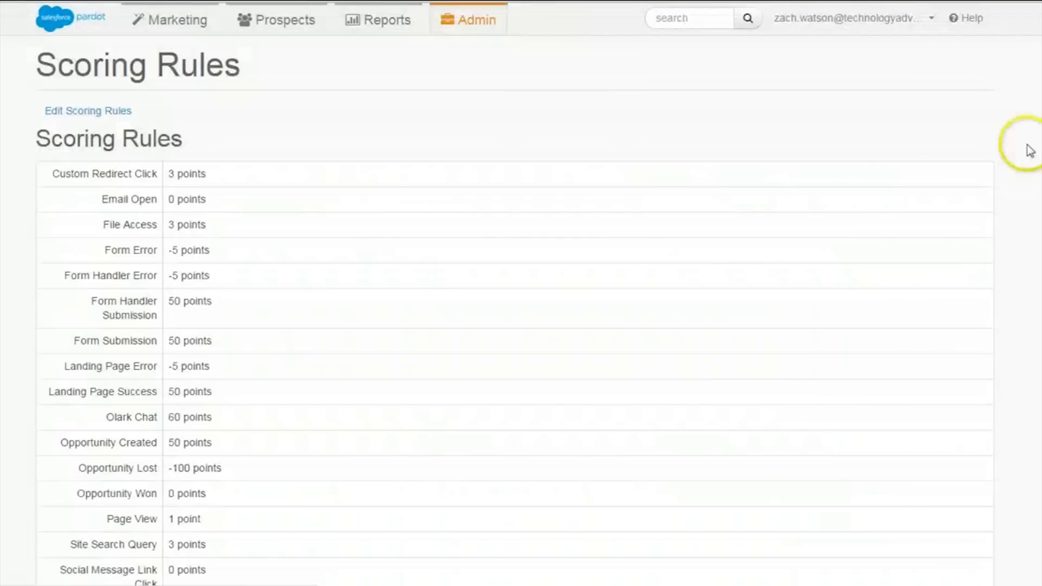
scroll(881, 161, down, 1)
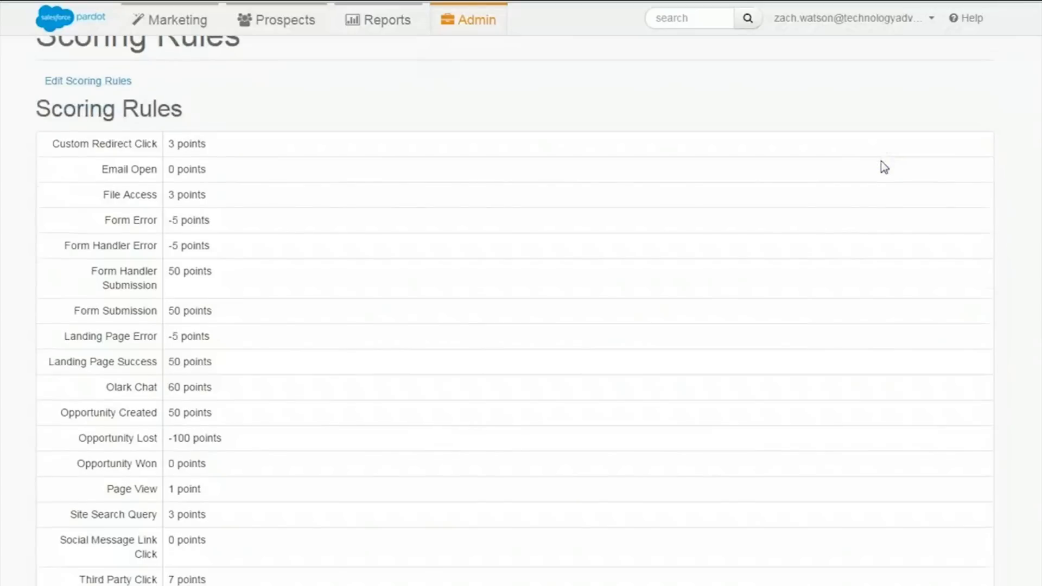
scroll(881, 161, down, 1)
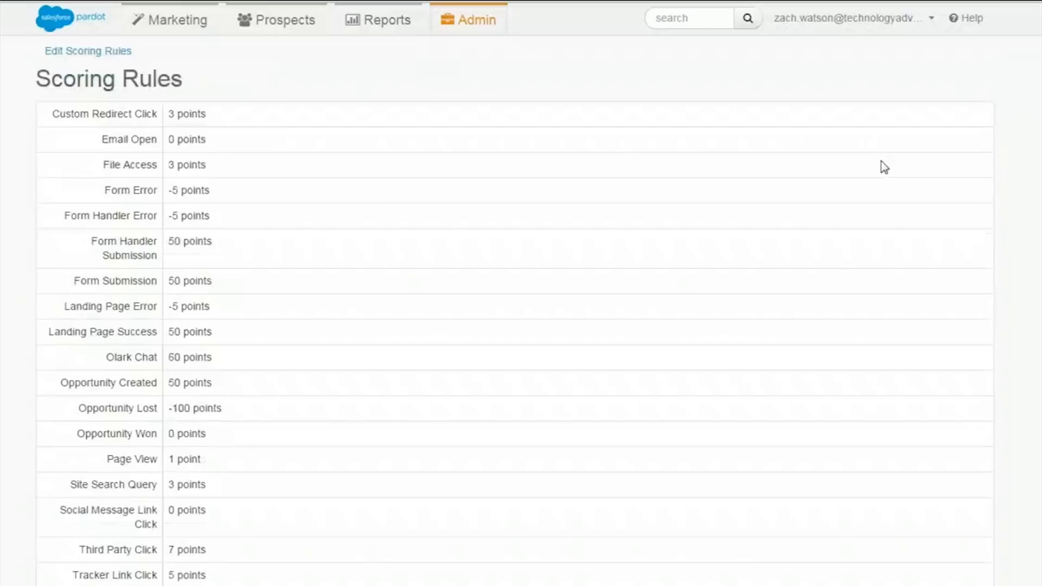
scroll(881, 160, down, 2)
scroll(881, 161, up, 3)
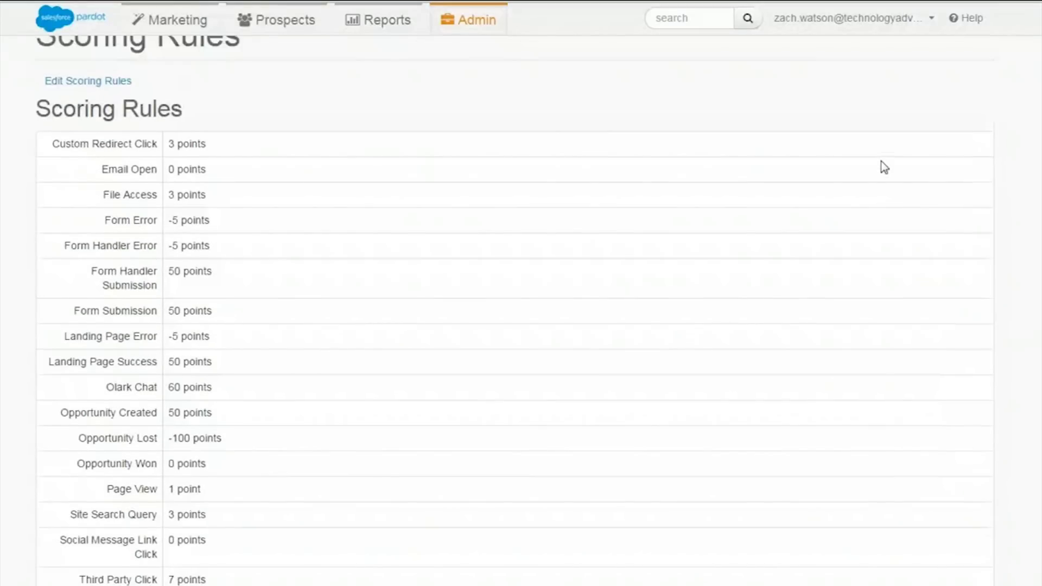
scroll(881, 161, down, 2)
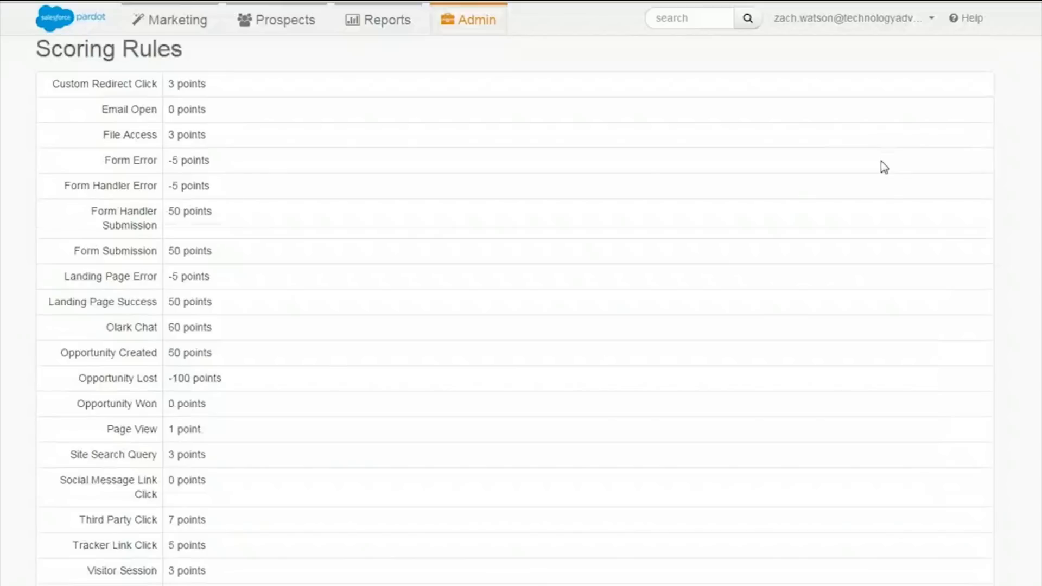
scroll(881, 161, down, 4)
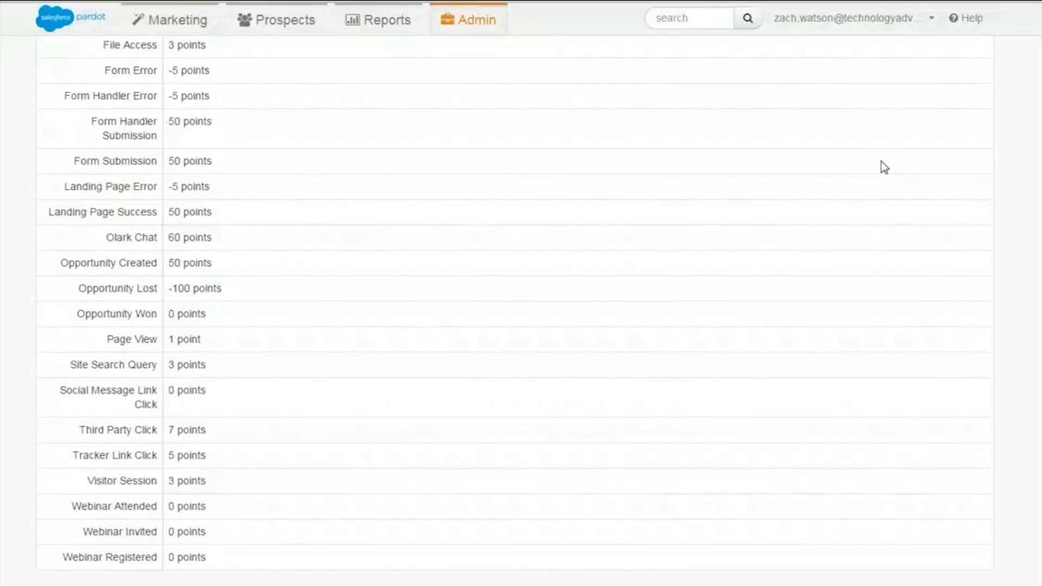
scroll(880, 161, up, 4)
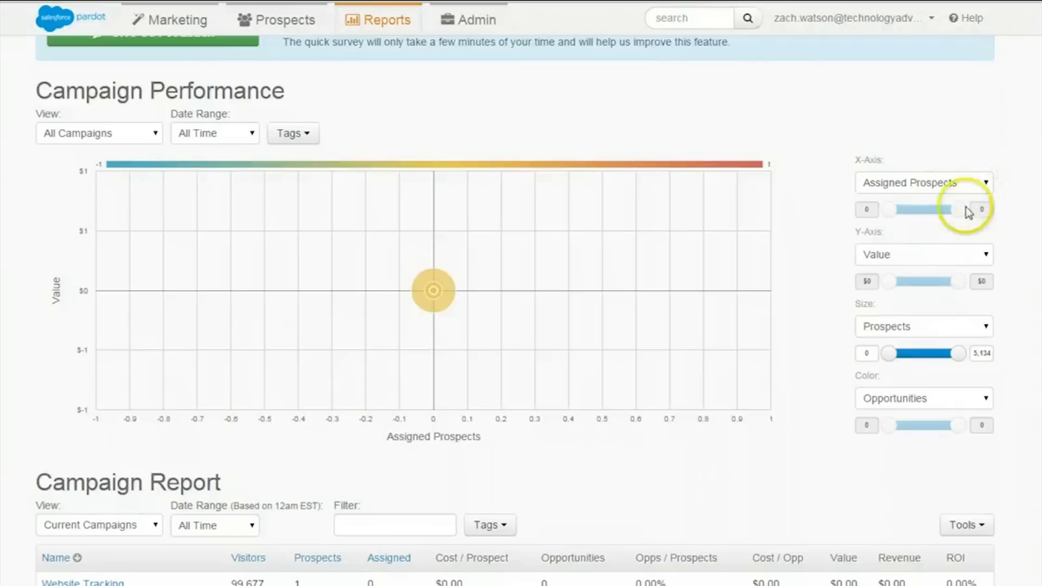
Keep Assigned Prospects as the X-axis measure and scroll through the Lifecycle Report's Pipeline panel.
click(985, 187)
click(984, 190)
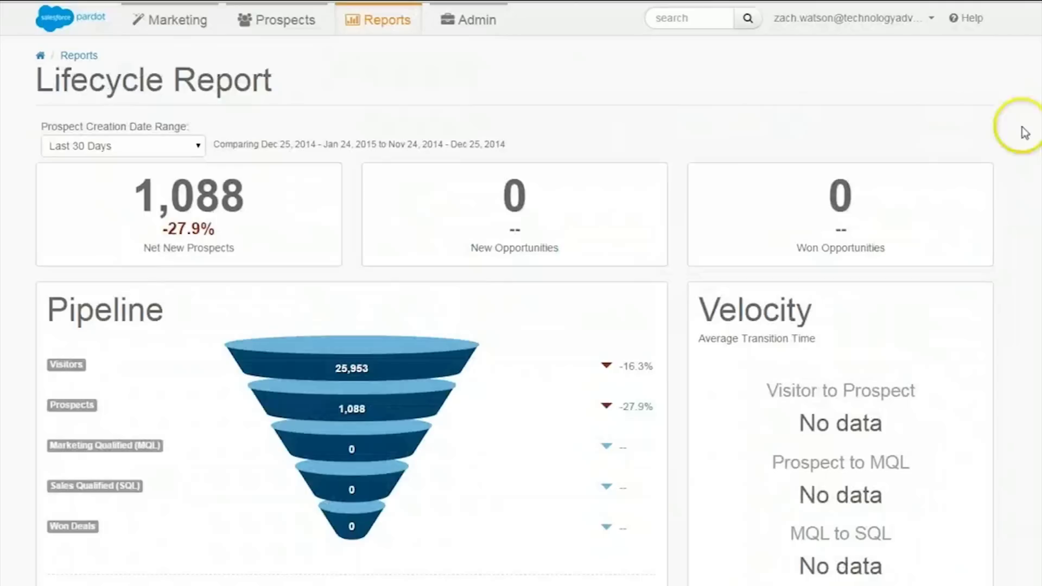
scroll(515, 309, down, 2)
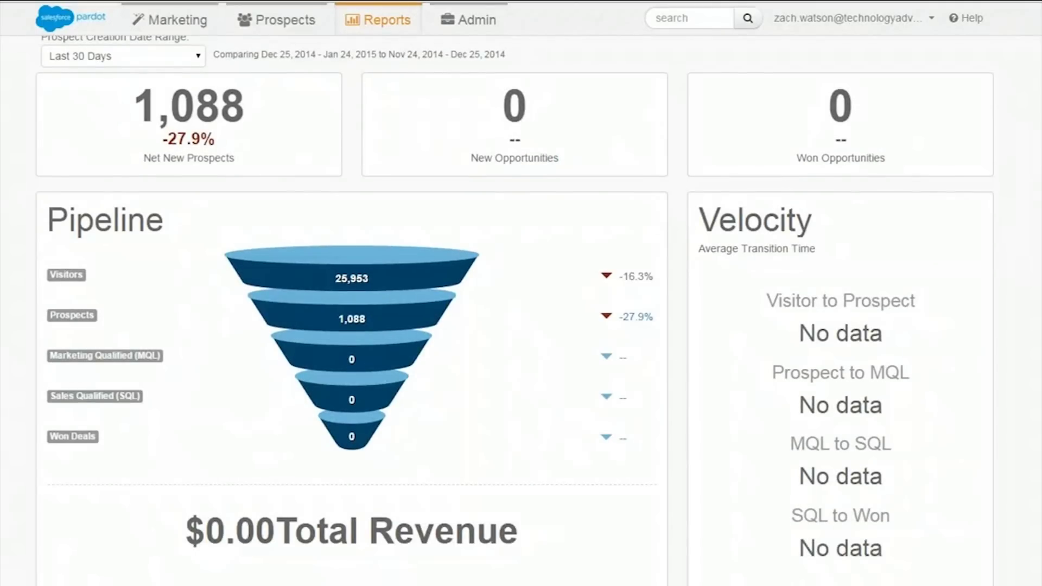
scroll(516, 309, down, 3)
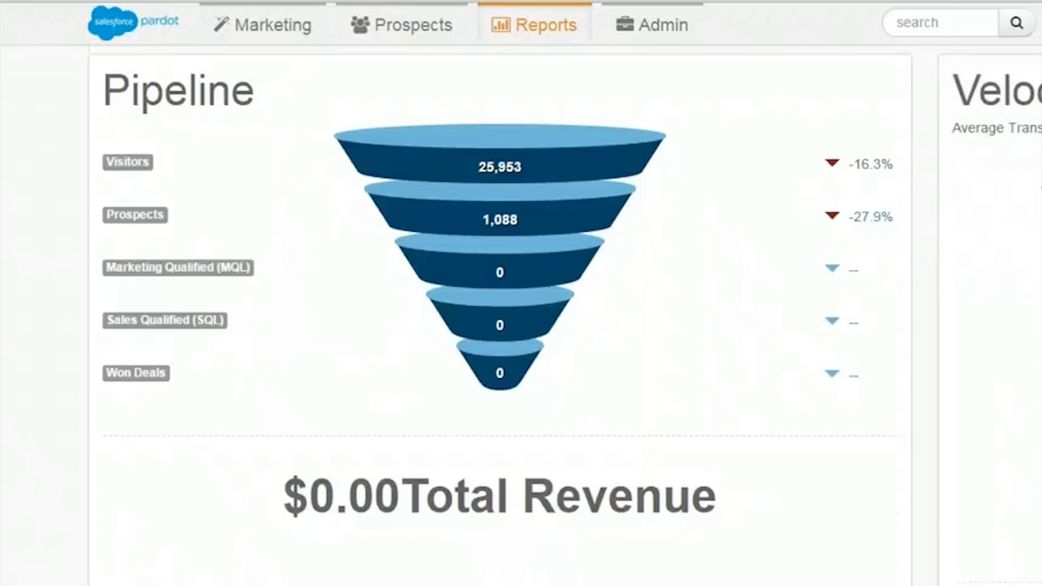
scroll(516, 309, up, 4)
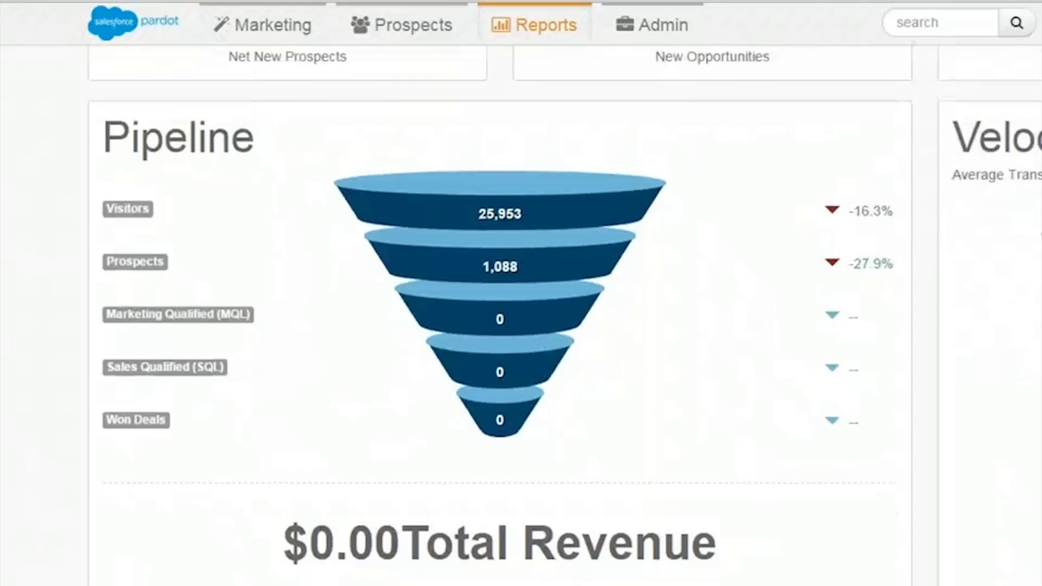
scroll(499, 326, up, 3)
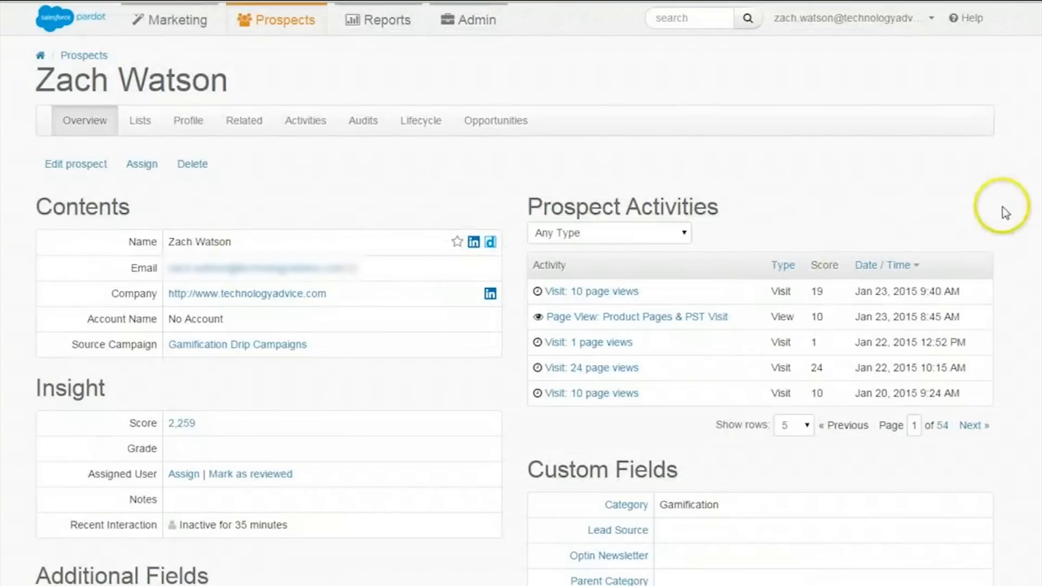
Page Prospect Activities forward to page 2 of 54, showing visits from Jan 15–19, 2015.
scroll(1000, 211, down, 3)
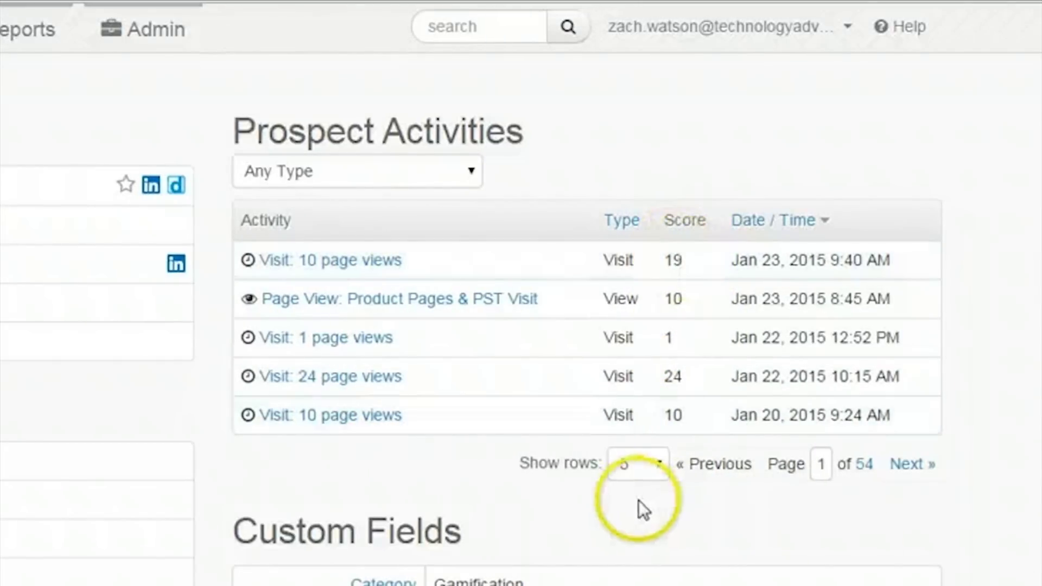
click(919, 470)
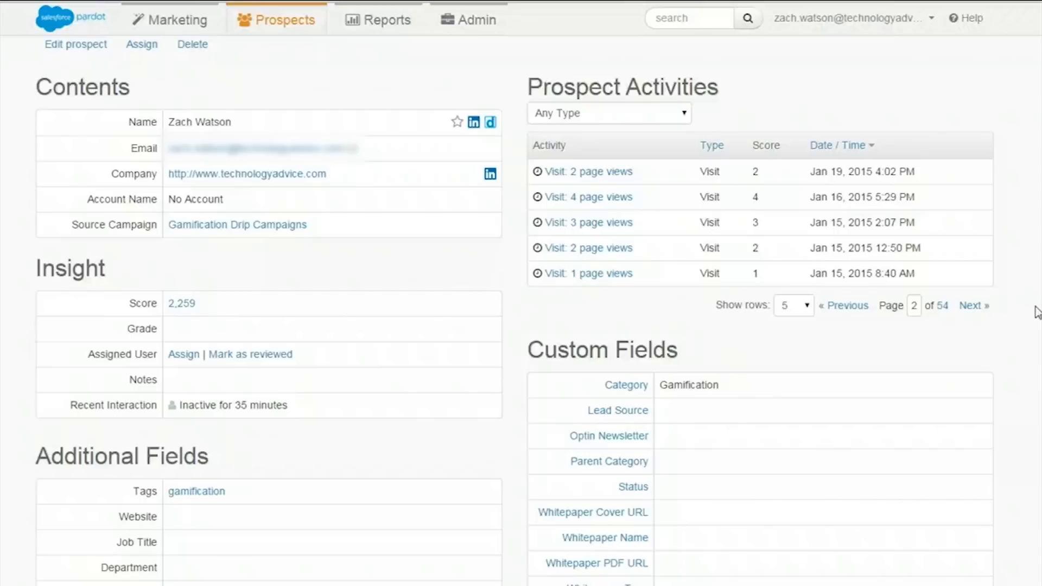
scroll(1037, 312, up, 1)
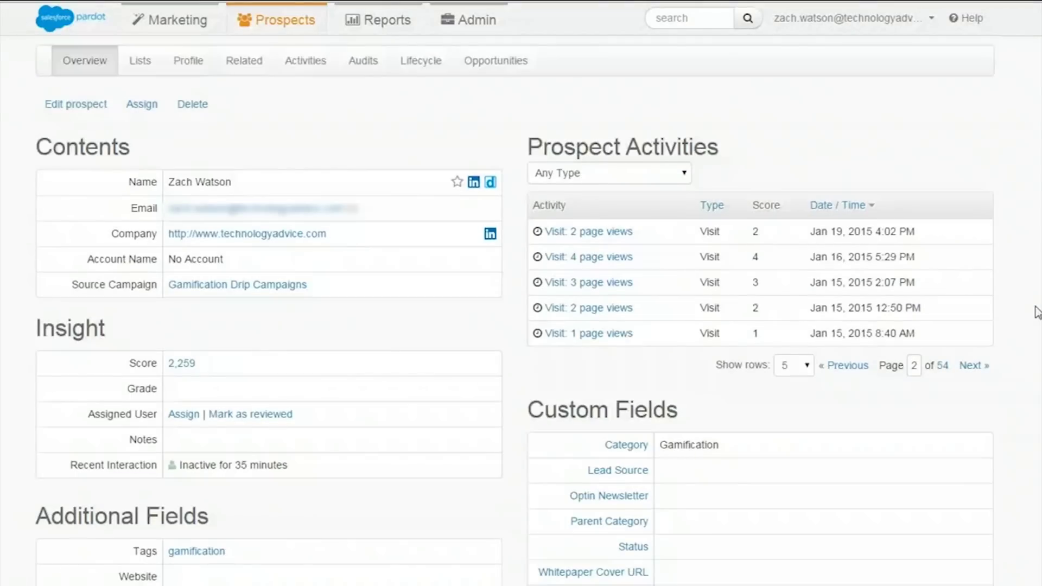
scroll(1037, 312, down, 1)
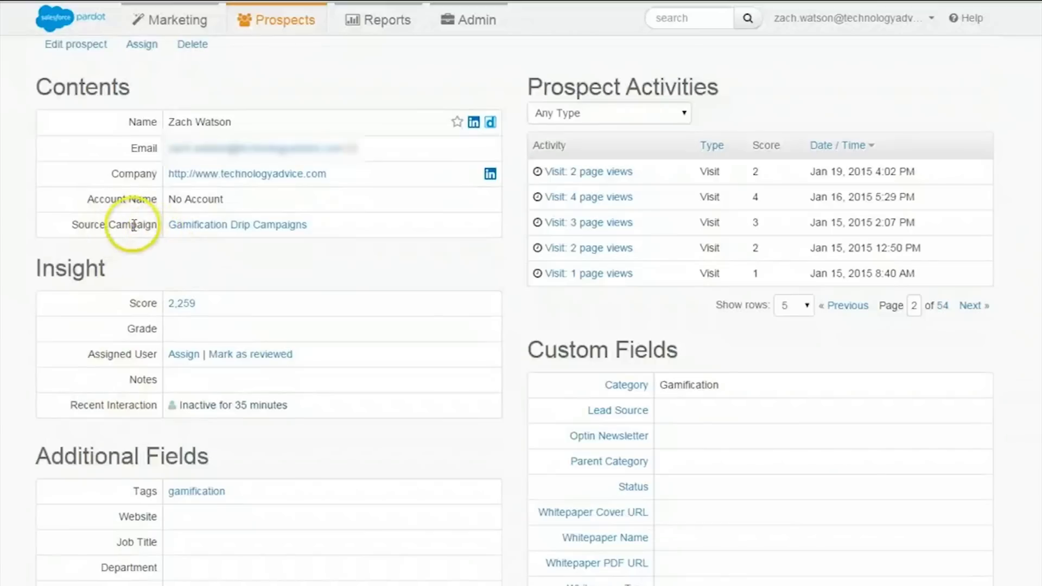
Go to Marketing > Automation > Rules to list the 77 automation rules.
drag(72, 225, 96, 222)
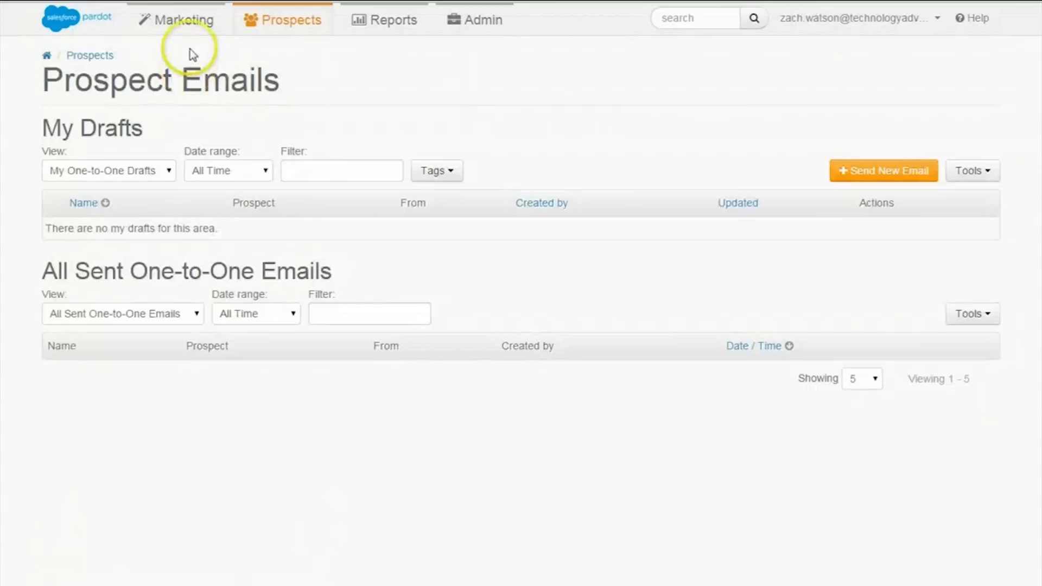
mouse_move(191, 33)
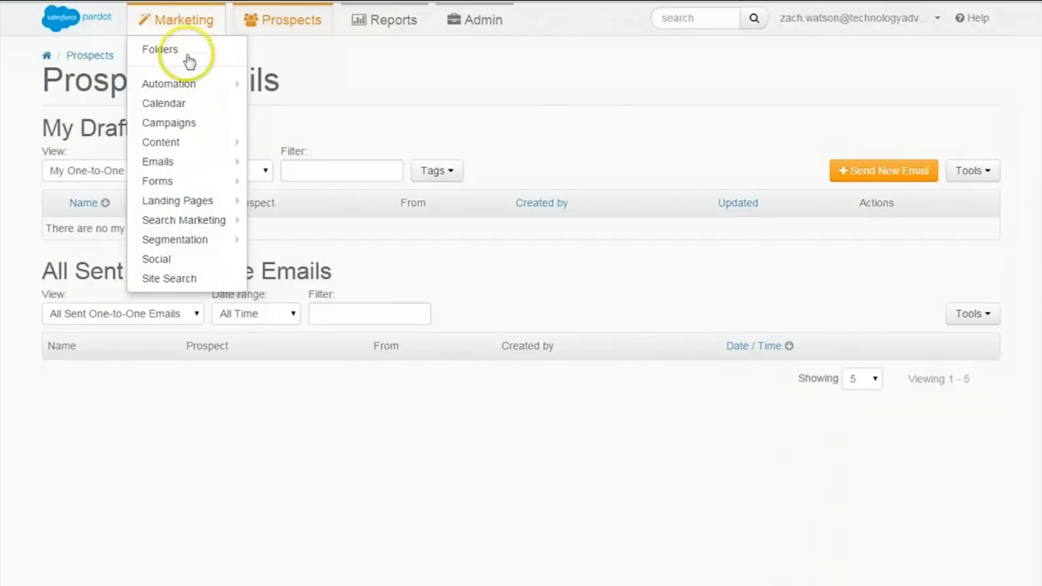
mouse_move(193, 86)
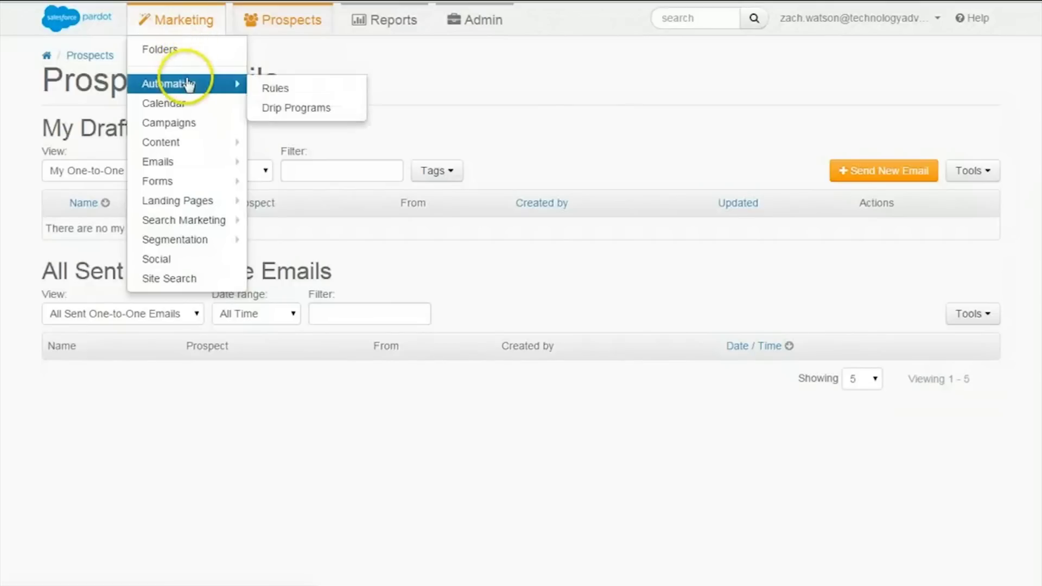
click(274, 88)
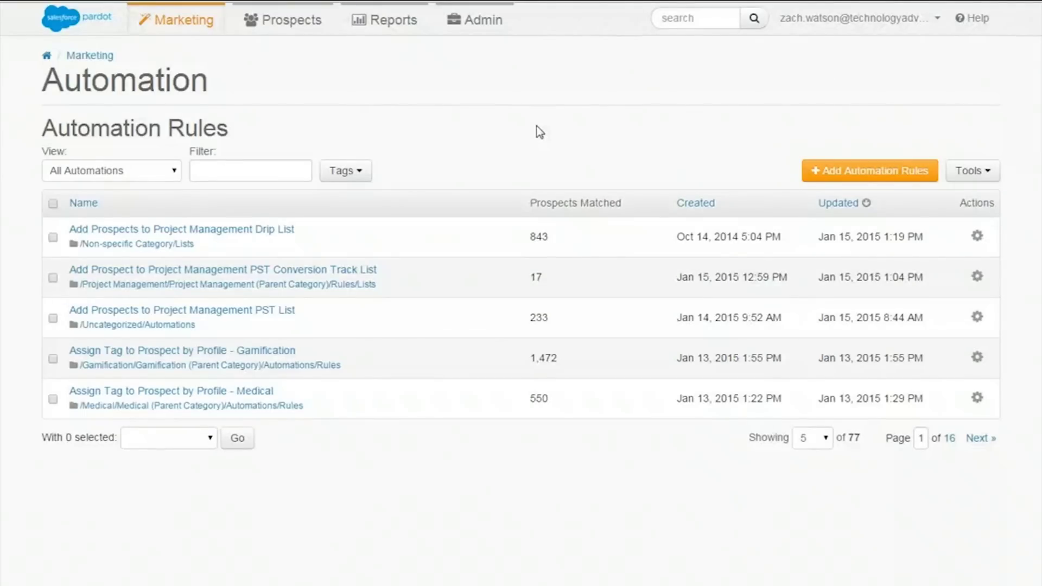
Name the new automation rule 'Name the rule' and place it in the Drip Programs folder.
click(400, 181)
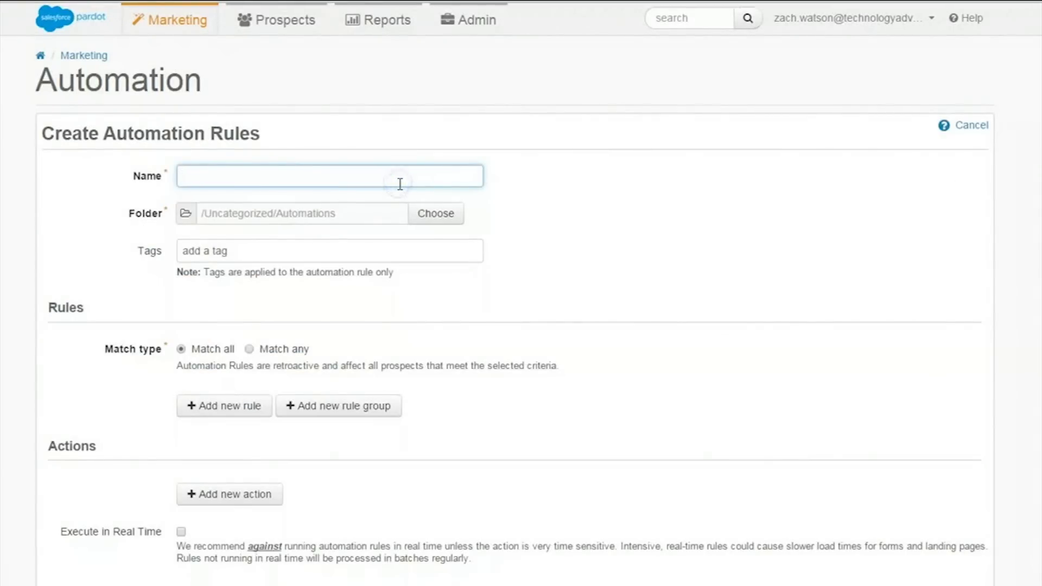
text(Name the rule)
click(432, 220)
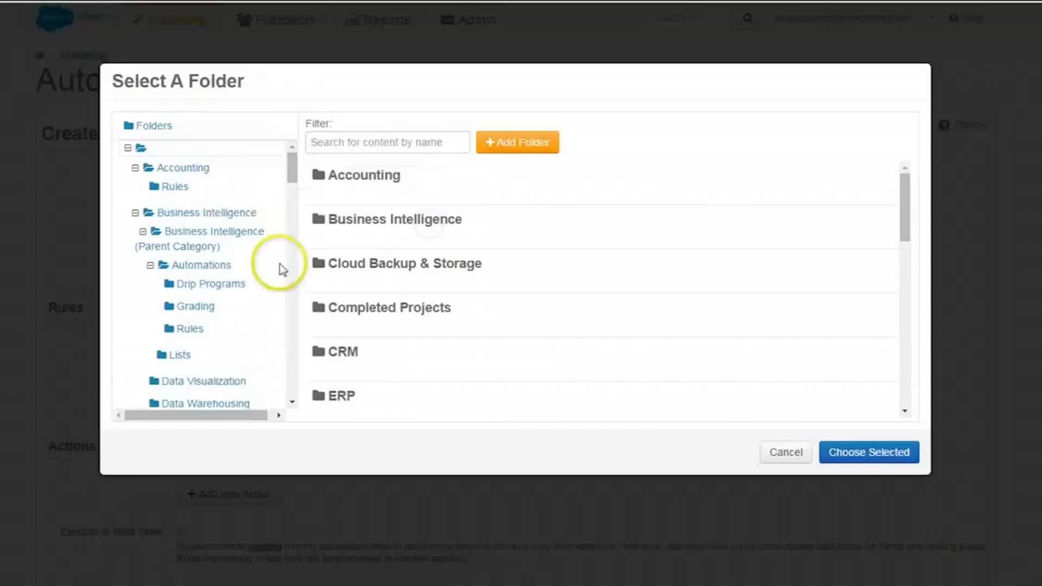
click(234, 282)
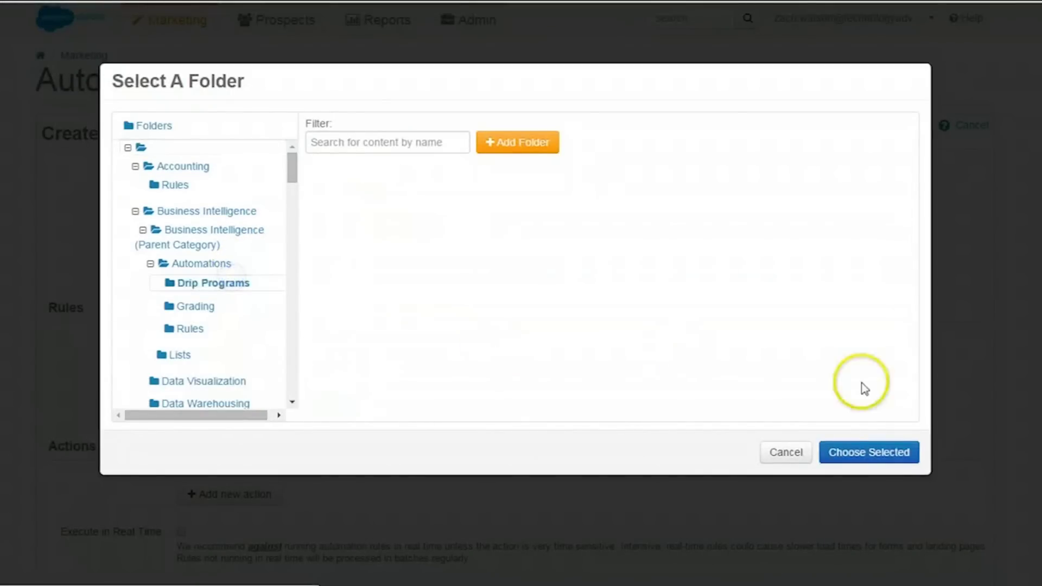
click(884, 452)
Add a name tag to the rule, set it to match any criteria, and add a criterion.
click(436, 249)
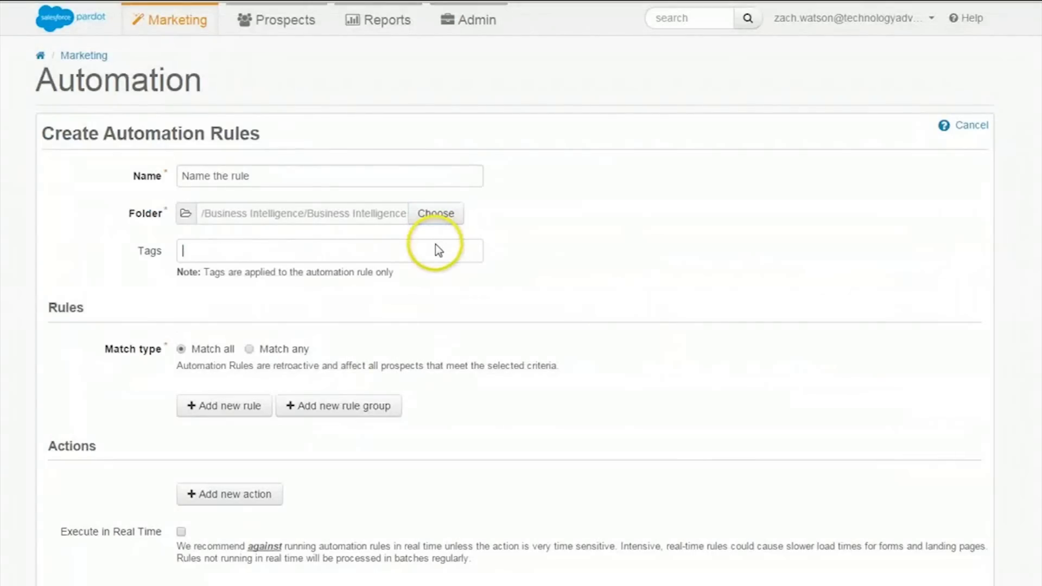
text(Josh)
key(Return)
scroll(436, 217, down, 3)
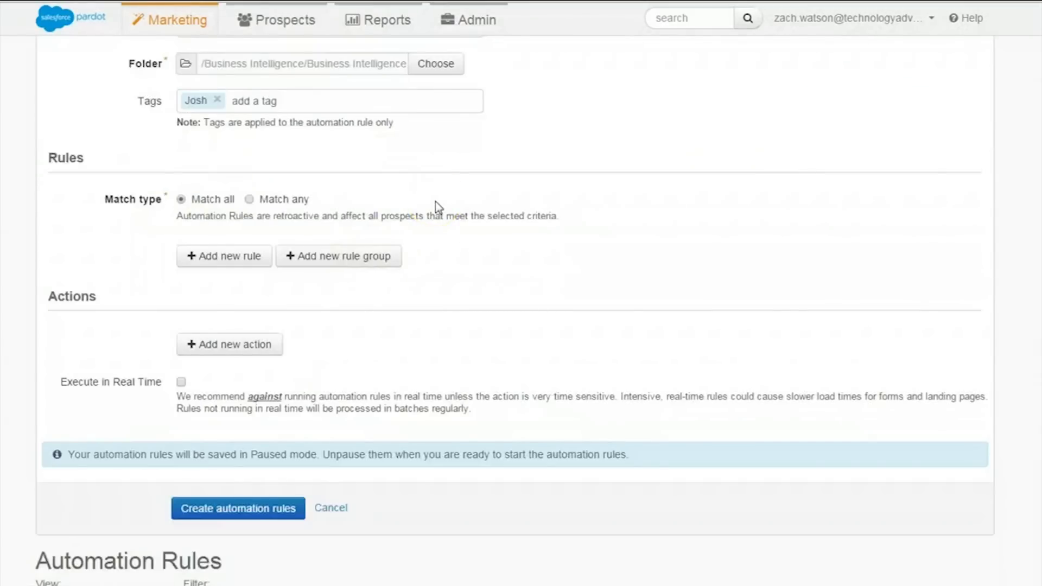
click(250, 199)
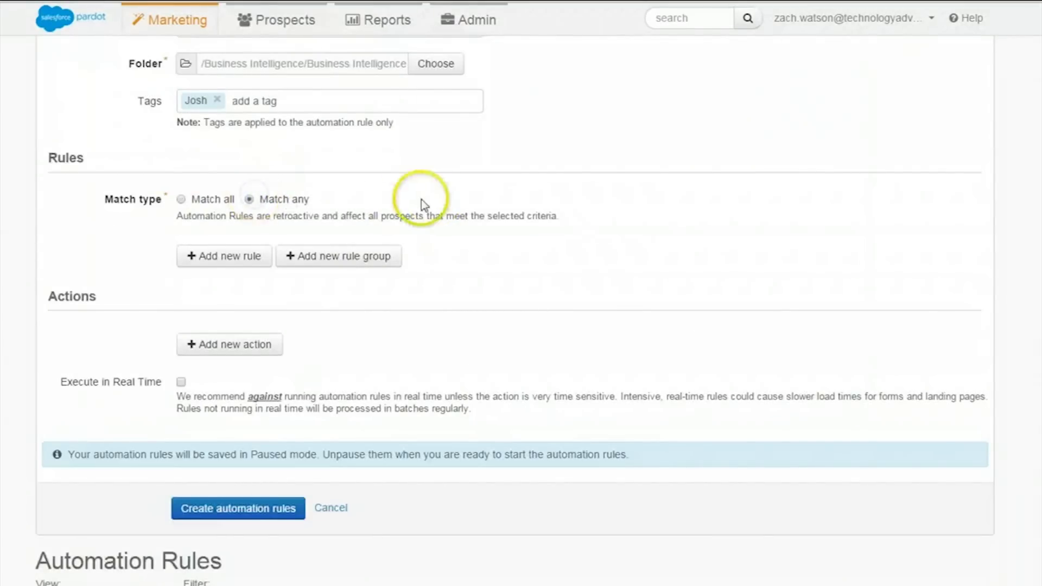
click(222, 256)
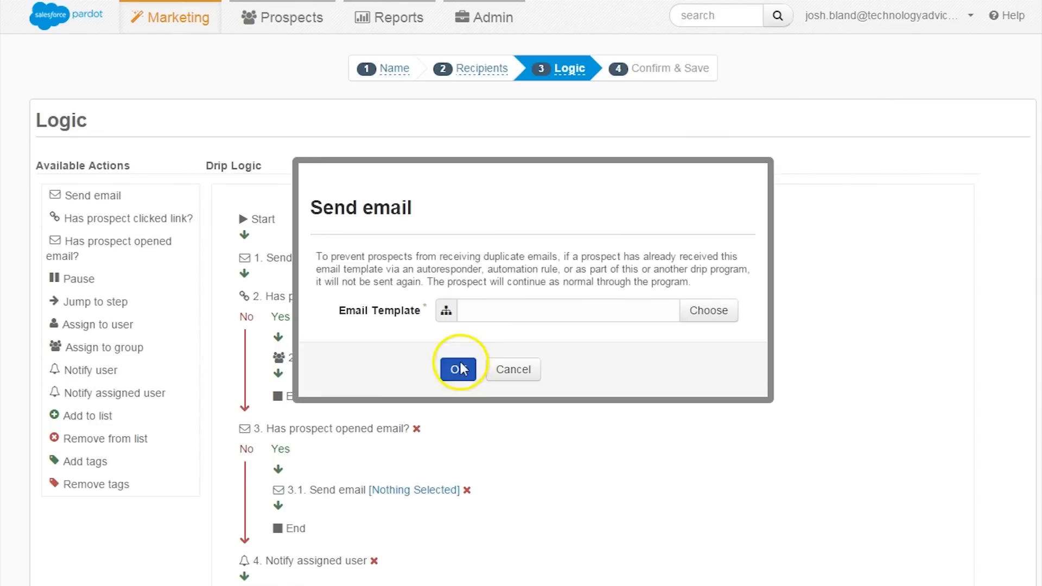
Confirm the Send email step and review the drip logic branching on Reengagement email clicks and opens.
click(458, 367)
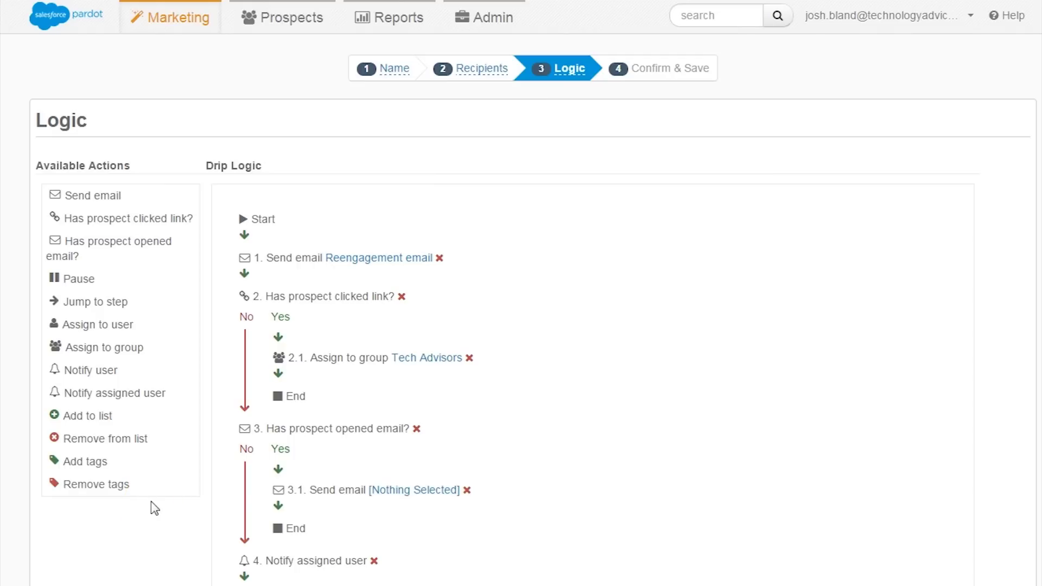
click(776, 456)
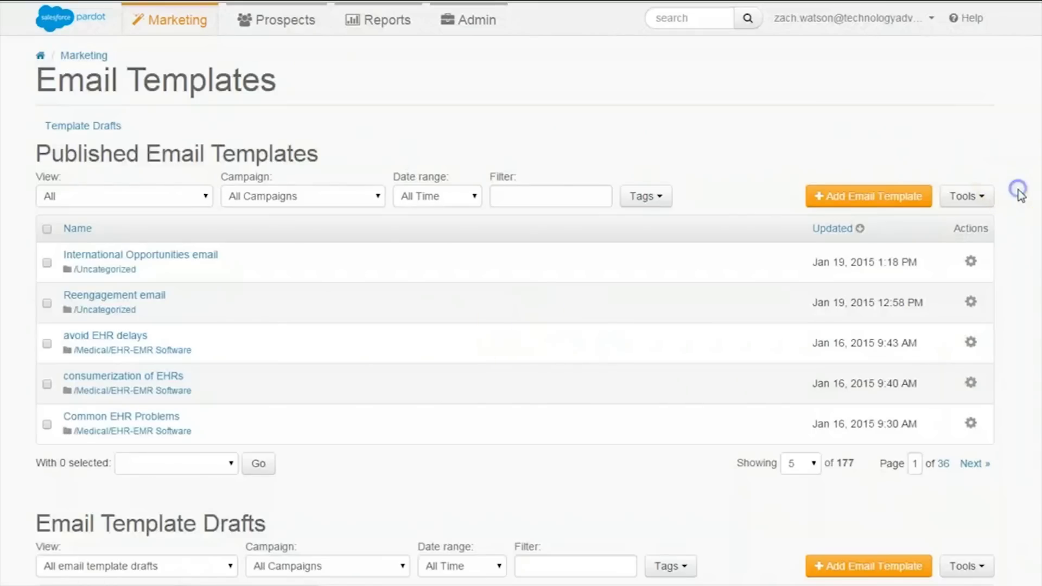
Open the A/B Test Example email template and scroll through its contents and HTML preview.
scroll(1038, 206, down, 2)
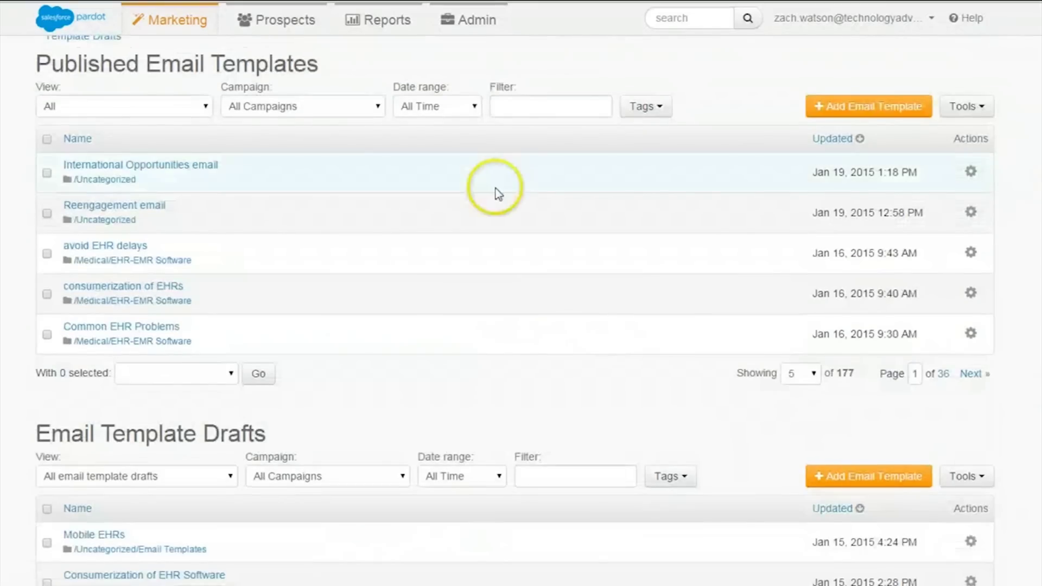
click(137, 284)
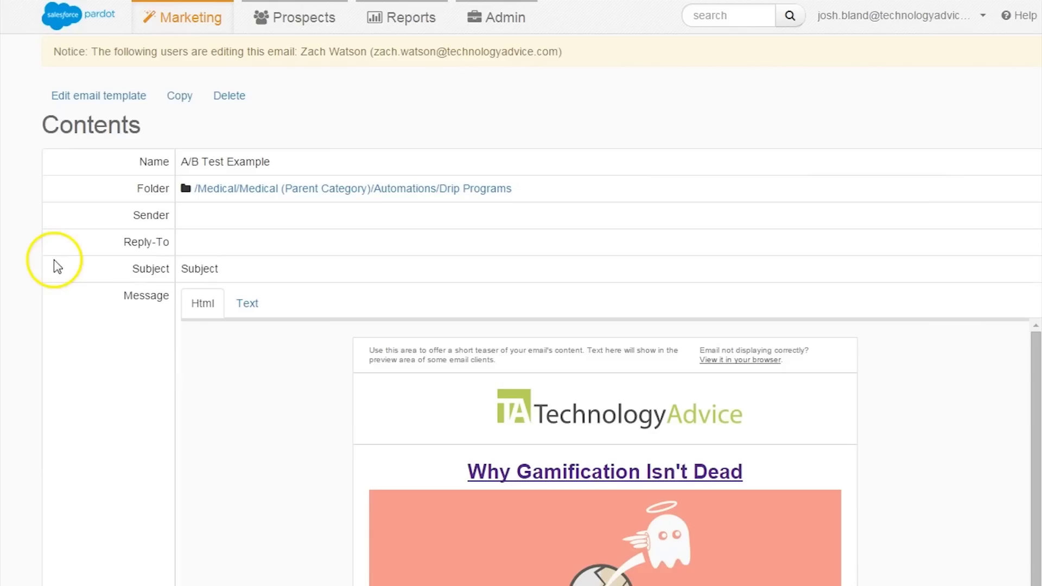
scroll(49, 264, down, 6)
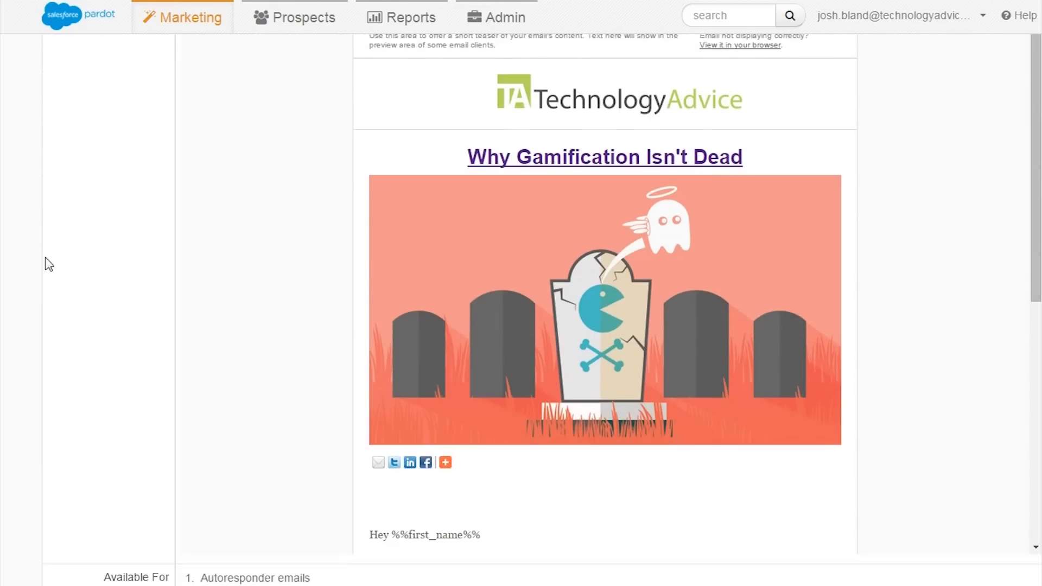
scroll(48, 264, up, 3)
scroll(49, 264, down, 4)
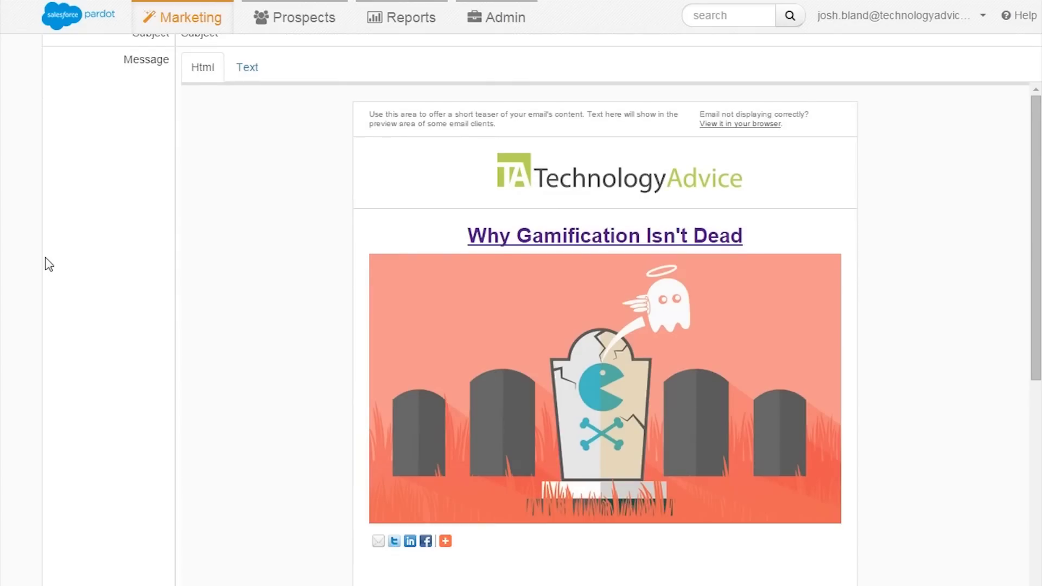
scroll(48, 264, down, 1)
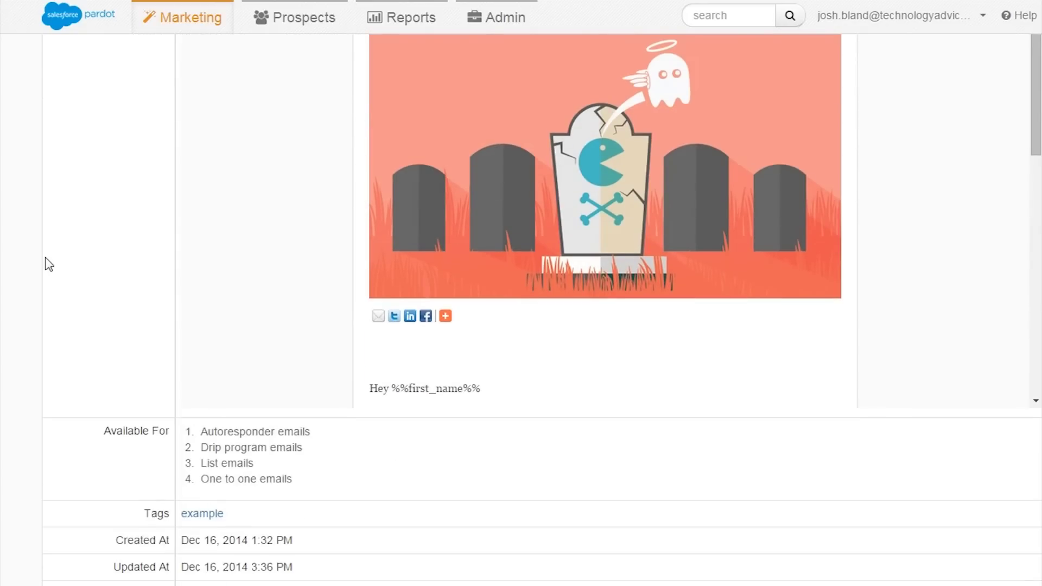
scroll(48, 265, up, 10)
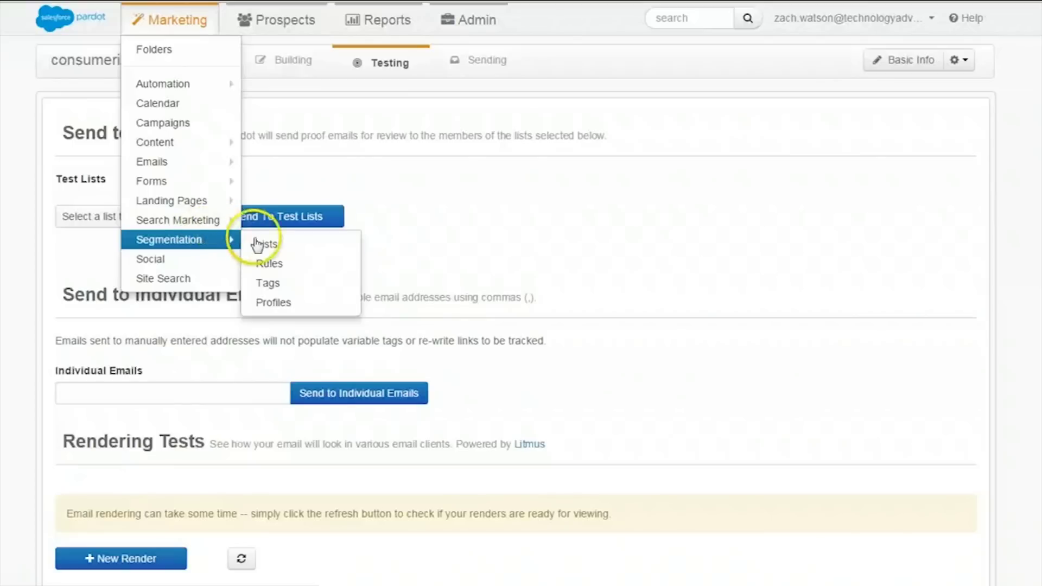
Open Marketing > Segmentation > Lists and check the first list's gear actions menu.
click(267, 245)
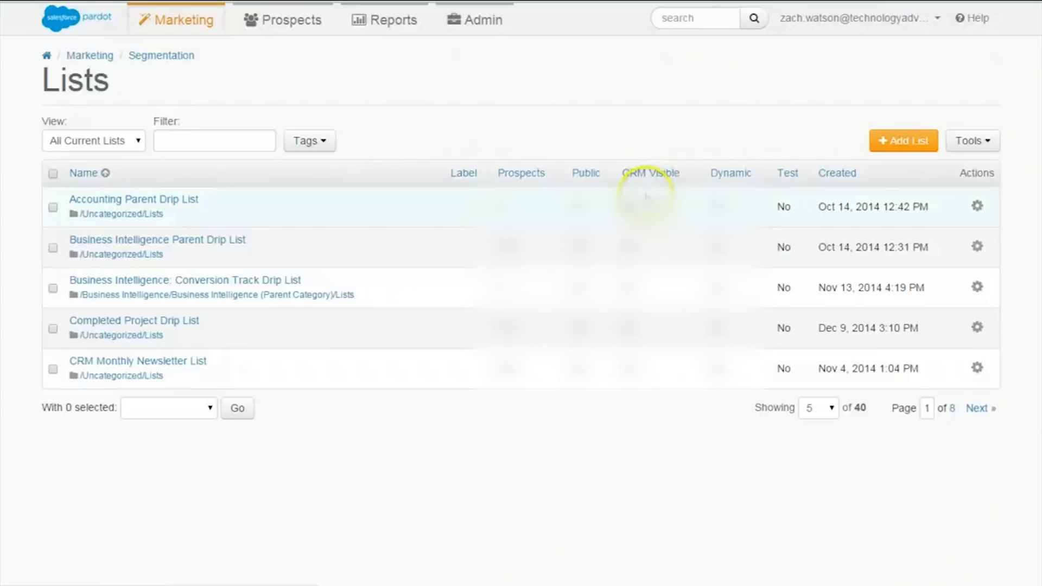
click(976, 207)
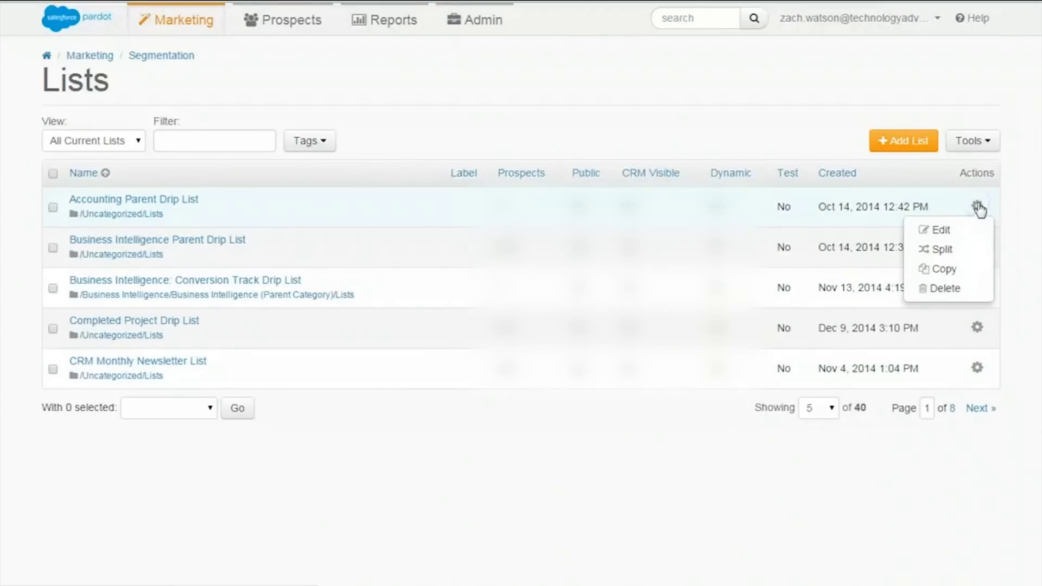
click(973, 250)
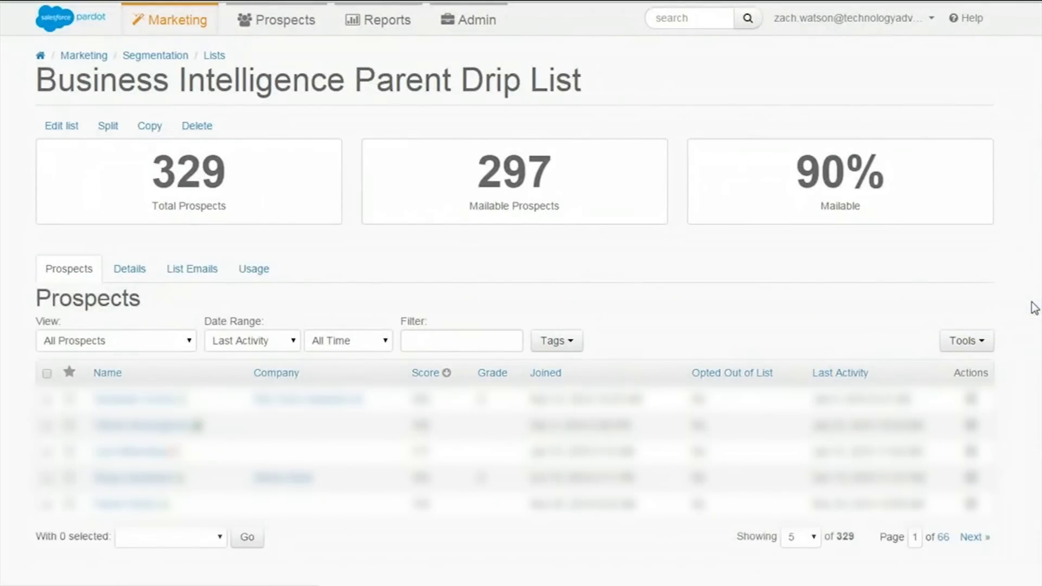
Scroll through the Business Intelligence Parent Drip List's summary of 329 prospects.
scroll(1034, 307, down, 1)
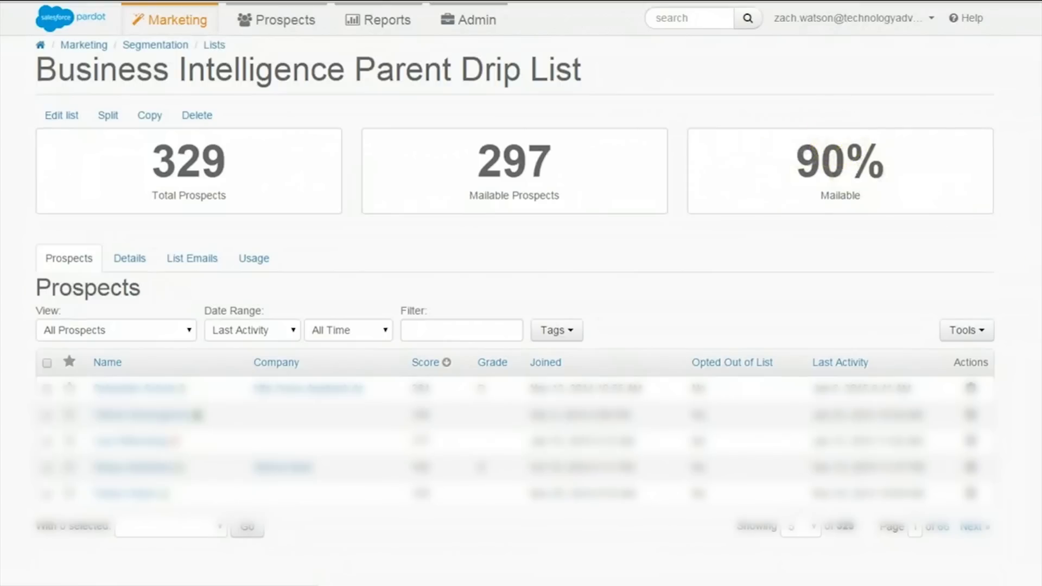